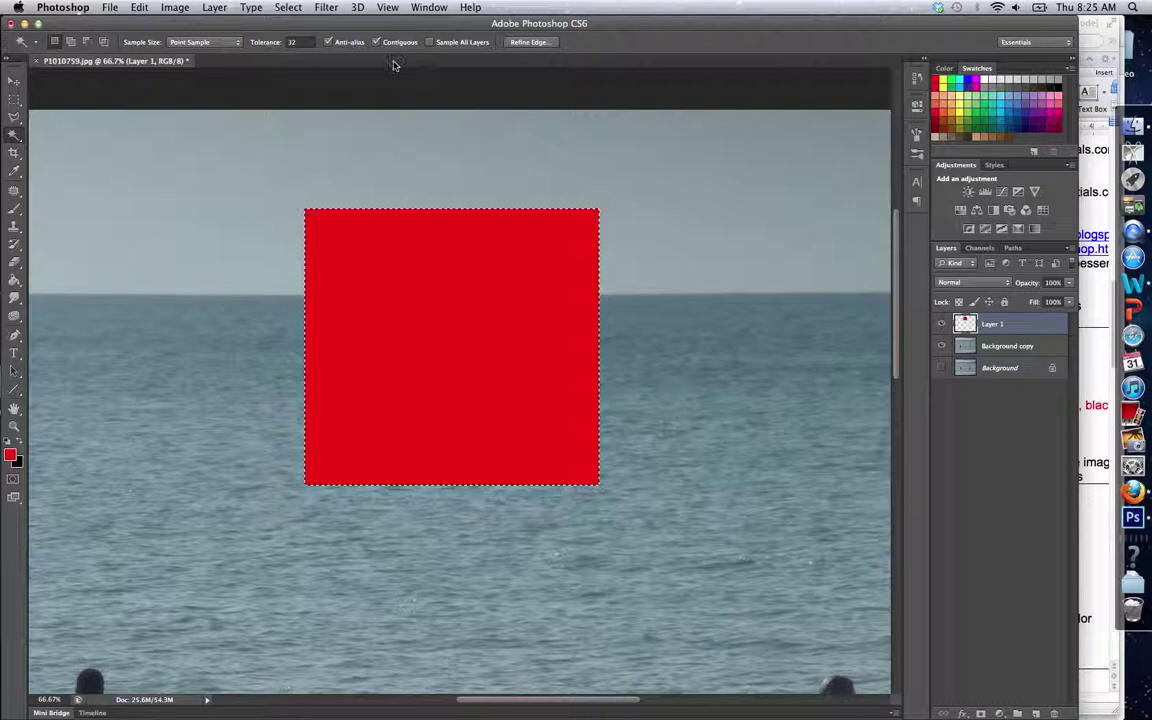
Convert the red square selection into a 10-pixel-wide border band
left_click(286, 7)
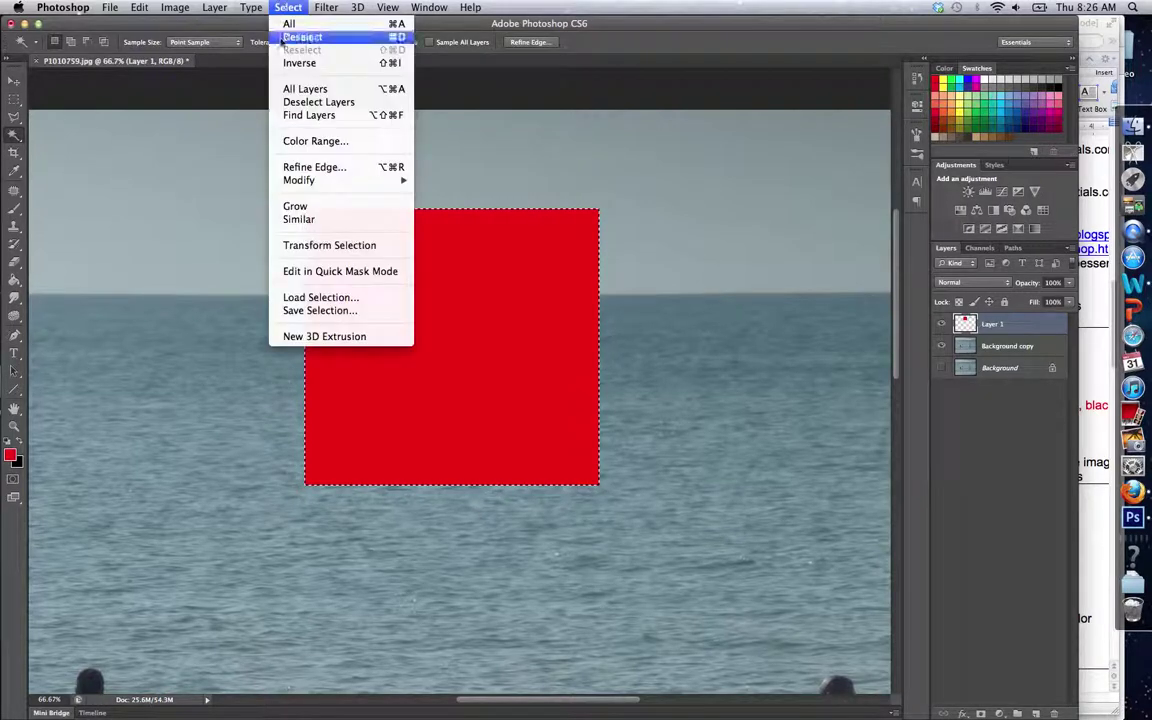
mouse_move(380, 180)
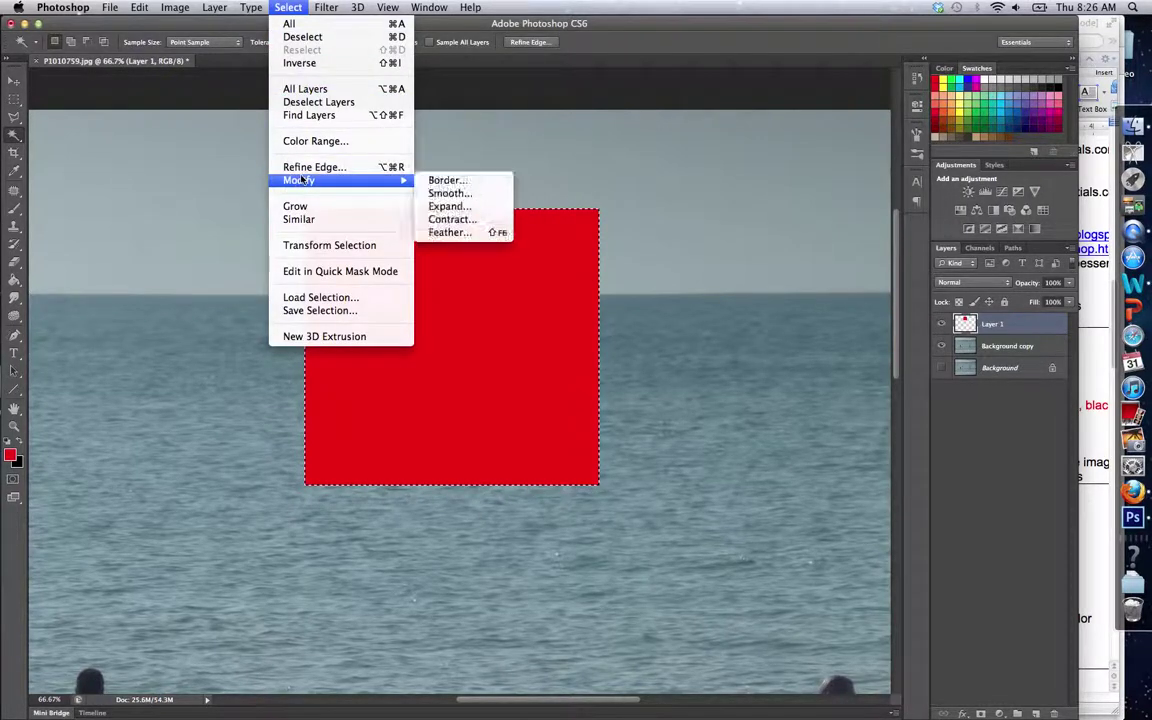
left_click(473, 183)
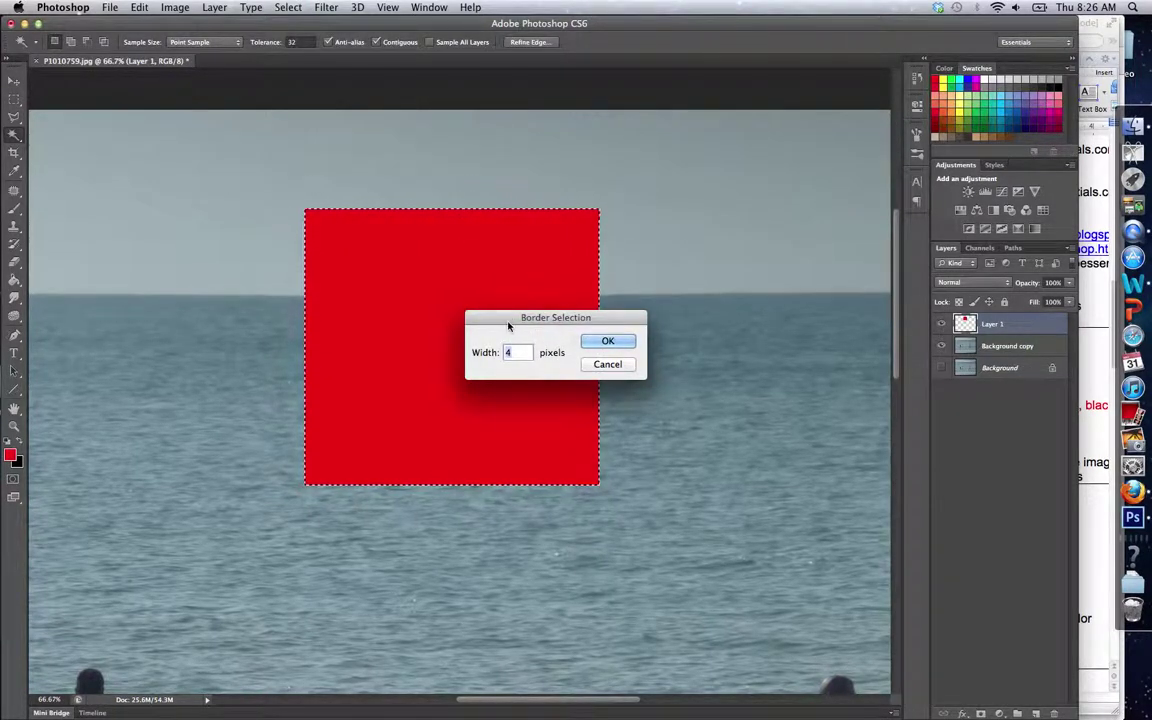
left_click(615, 341)
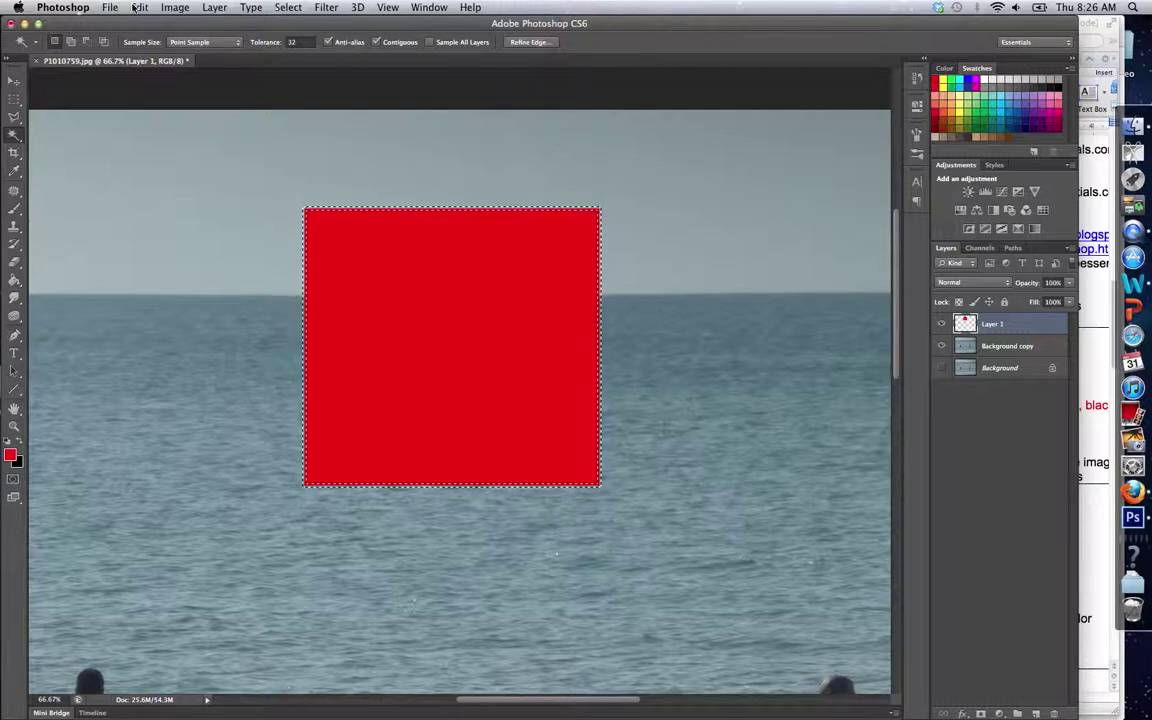
Smooth the red square's border selection with a 10-pixel sample radius
left_click(286, 7)
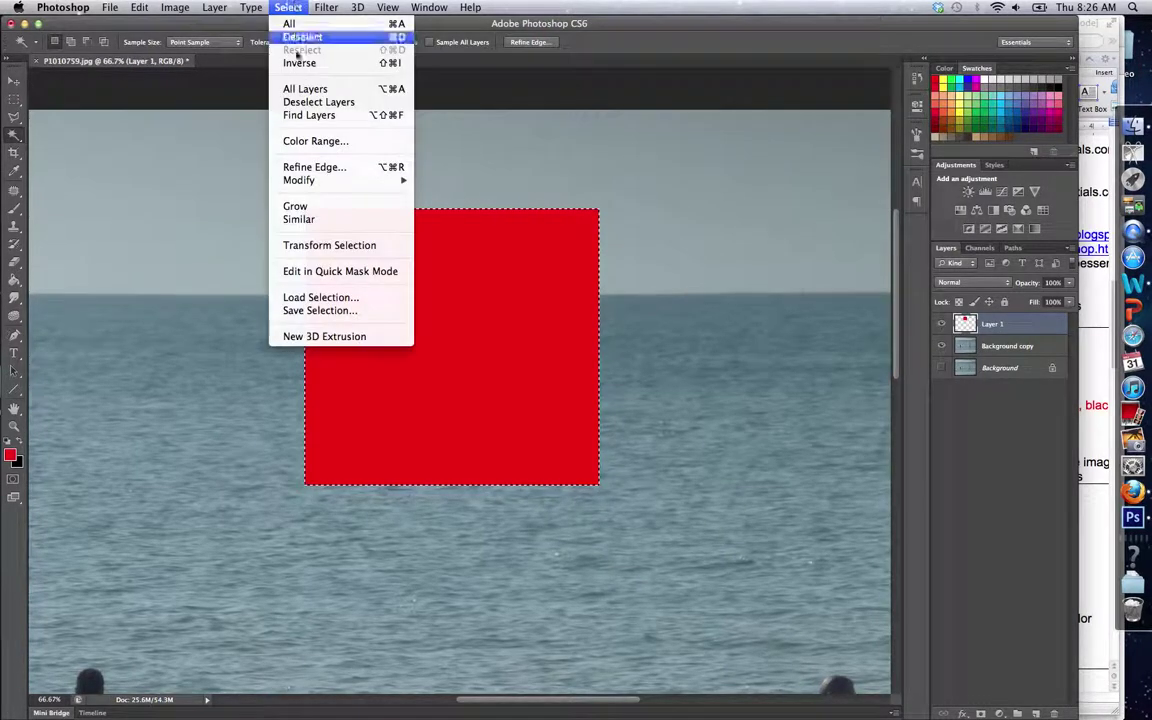
mouse_move(305, 181)
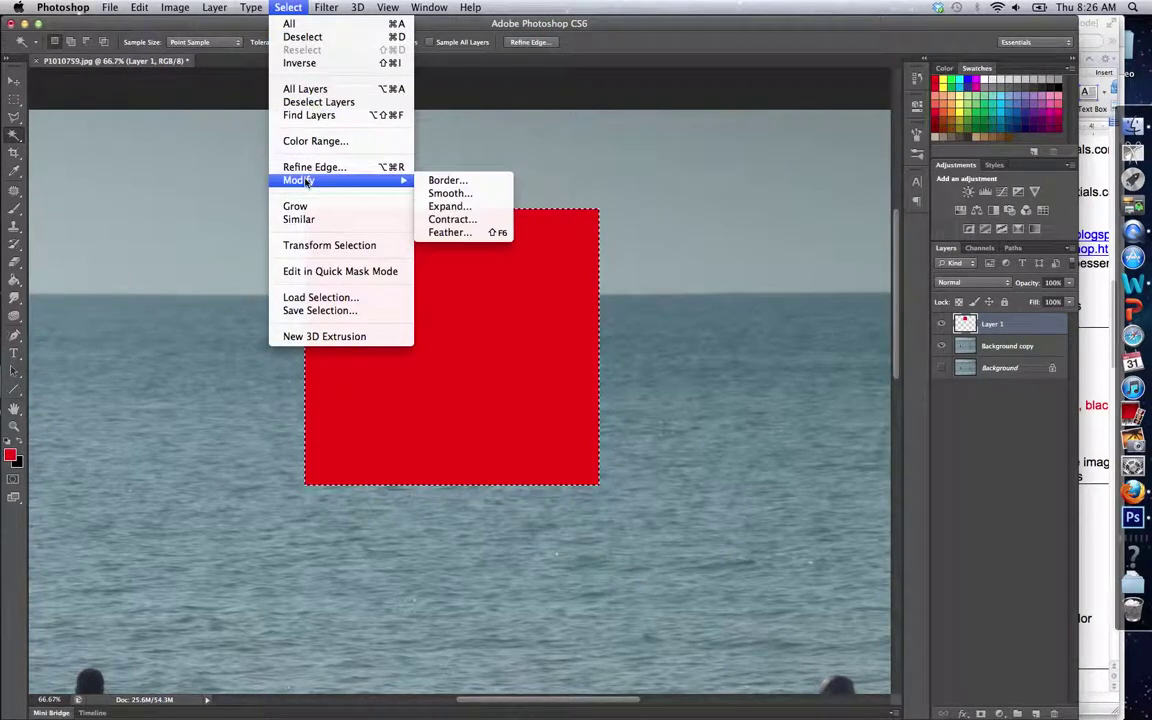
left_click(477, 193)
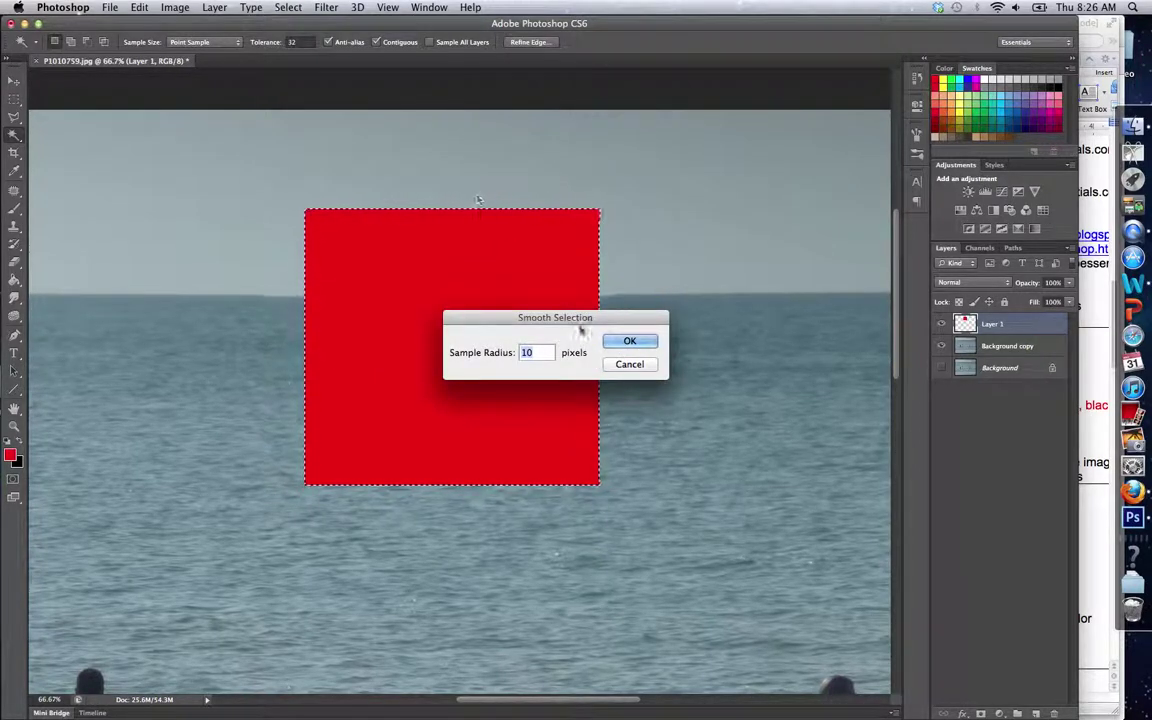
left_click(620, 342)
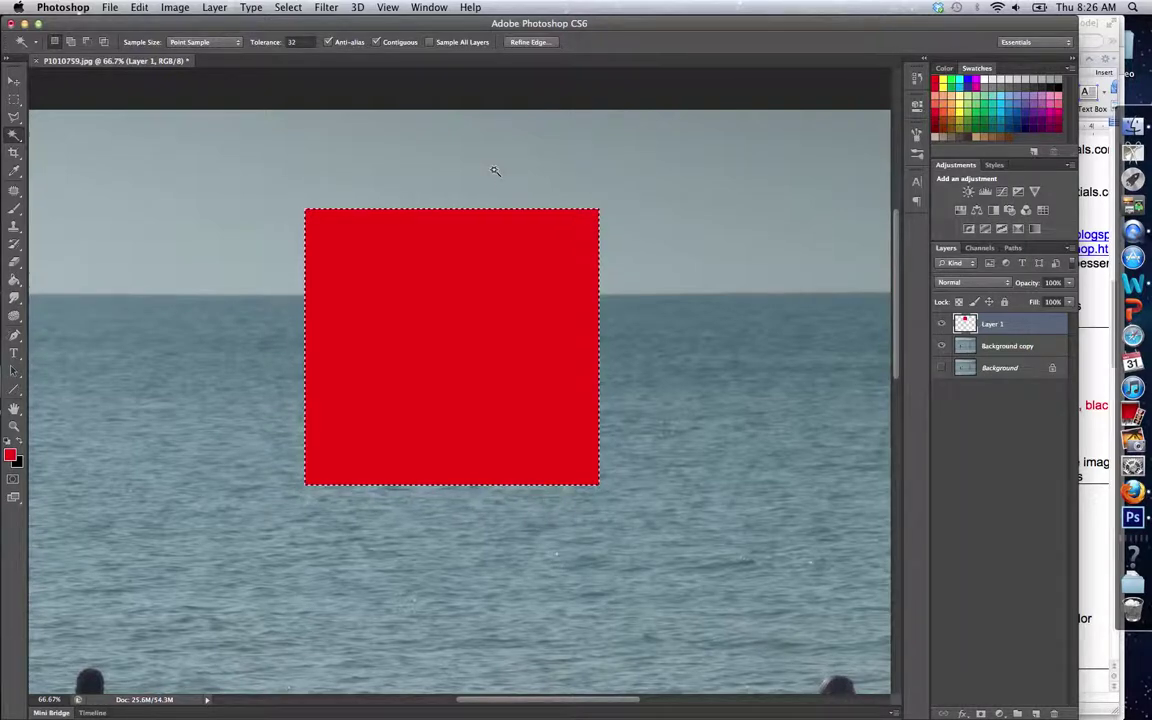
left_click(326, 7)
Expand the selection by 10 pixels, then reselect just the red square with the Magic Wand
mouse_move(288, 7)
mouse_move(330, 180)
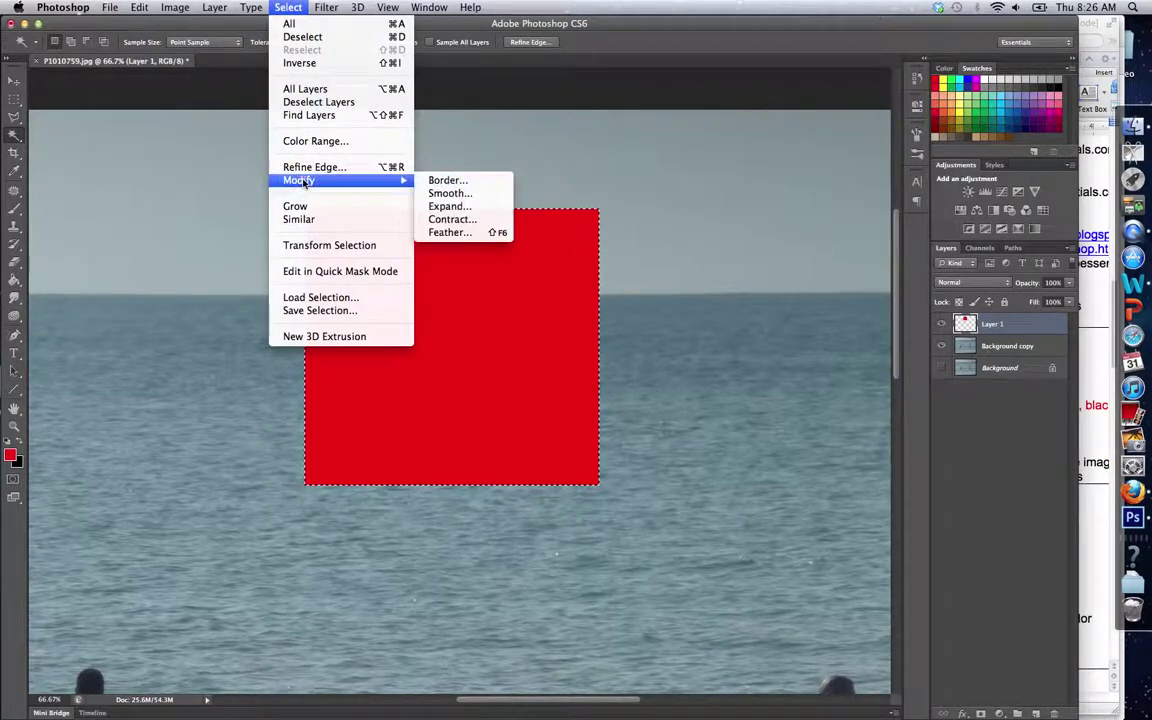
left_click(470, 214)
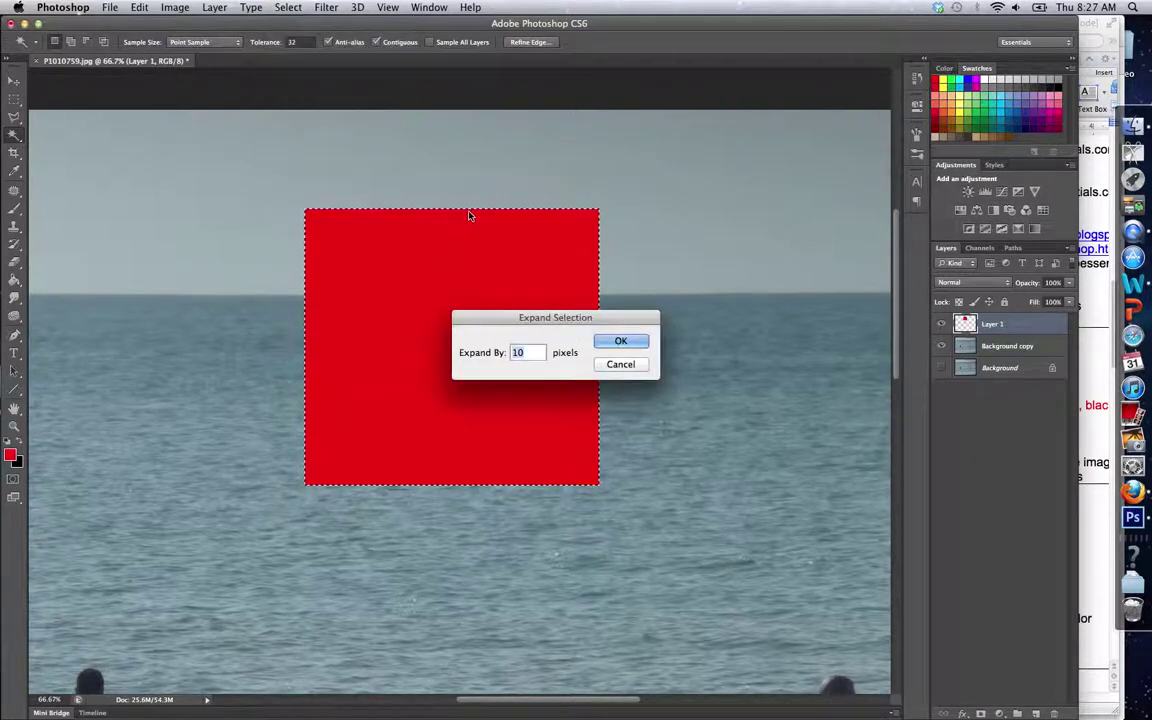
left_click(612, 342)
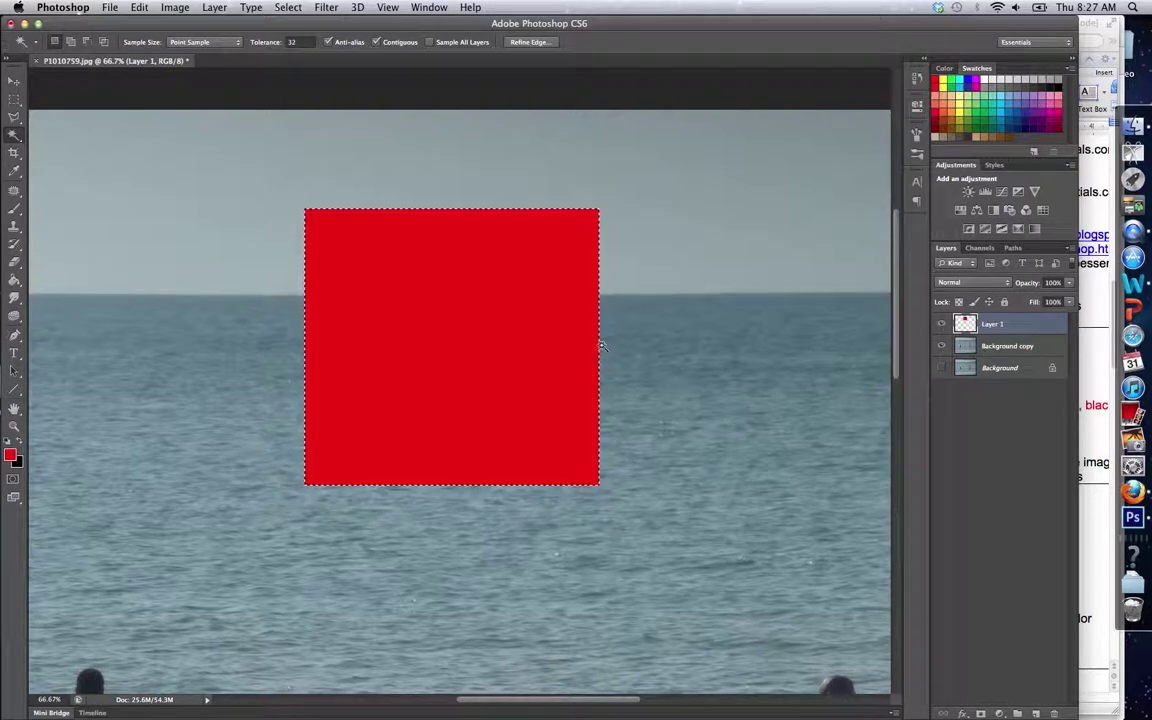
left_click(451, 214)
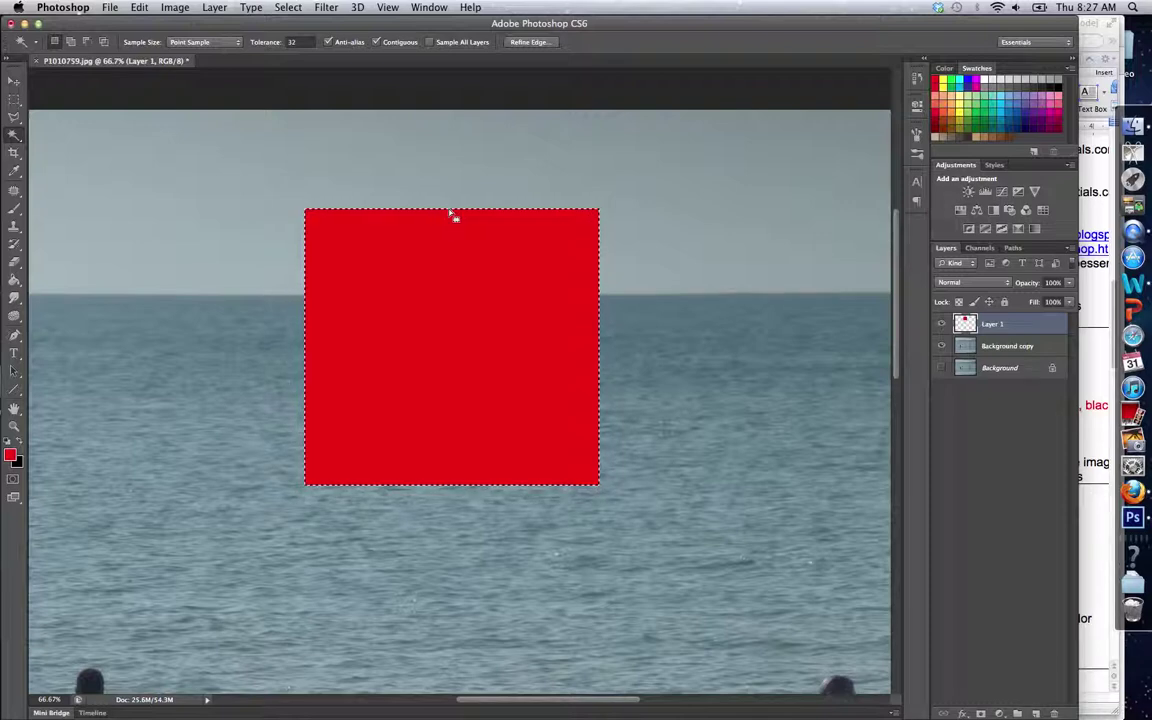
Switch to the Rectangular Marquee Tool and scroll the view across the photo
left_click(288, 7)
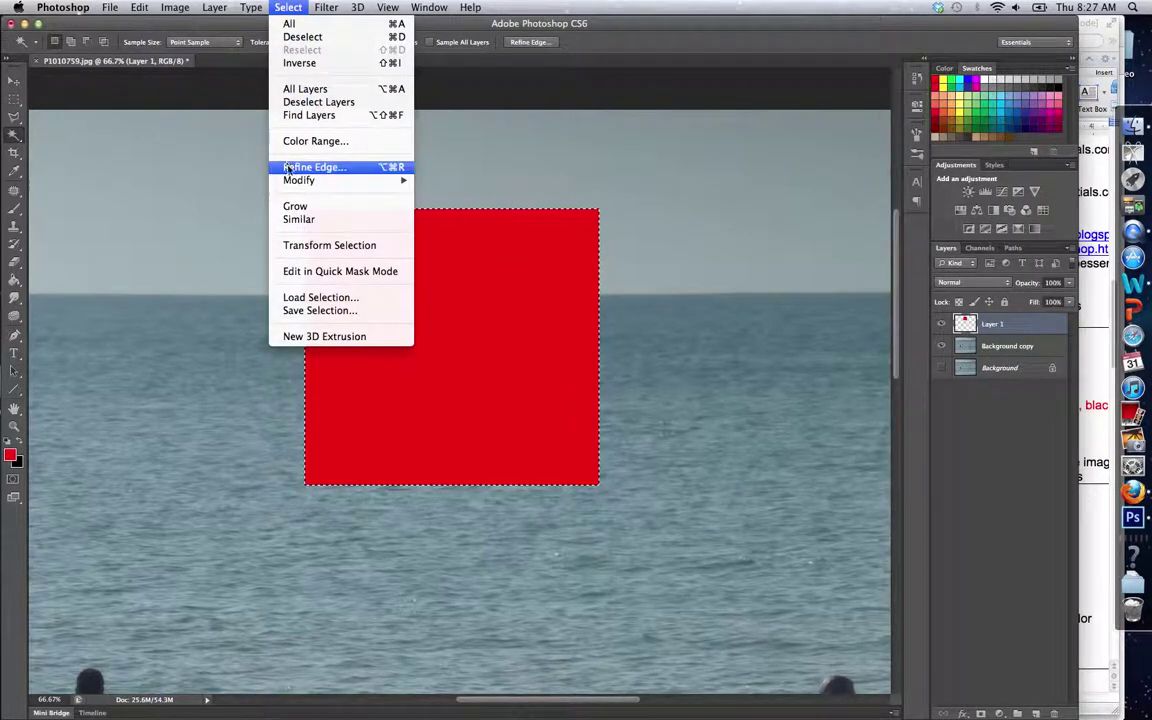
mouse_move(292, 184)
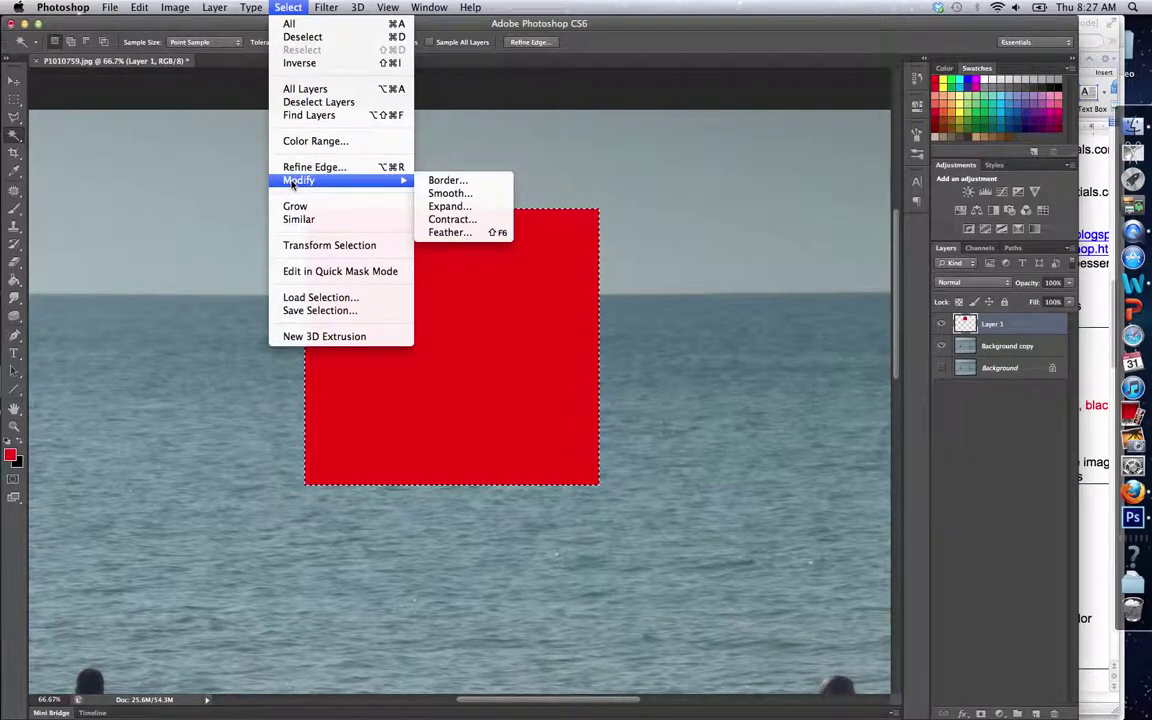
left_click(15, 99)
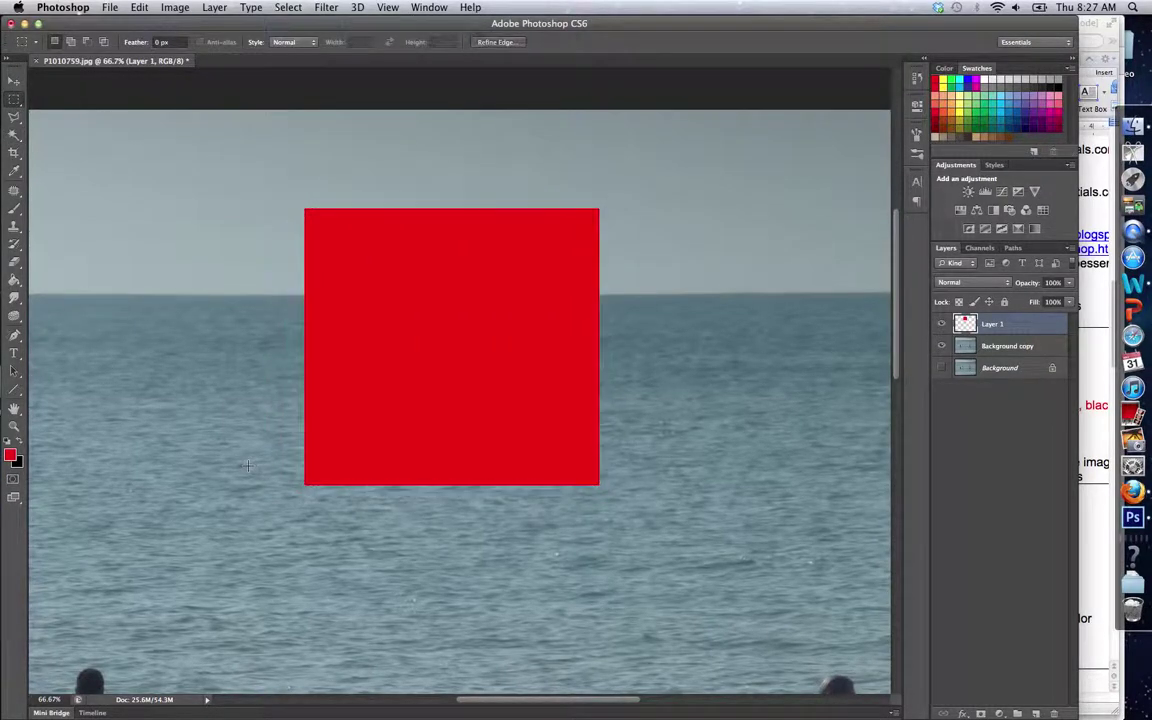
scroll(248, 465, "down", 10)
scroll(754, 433, "left", 3)
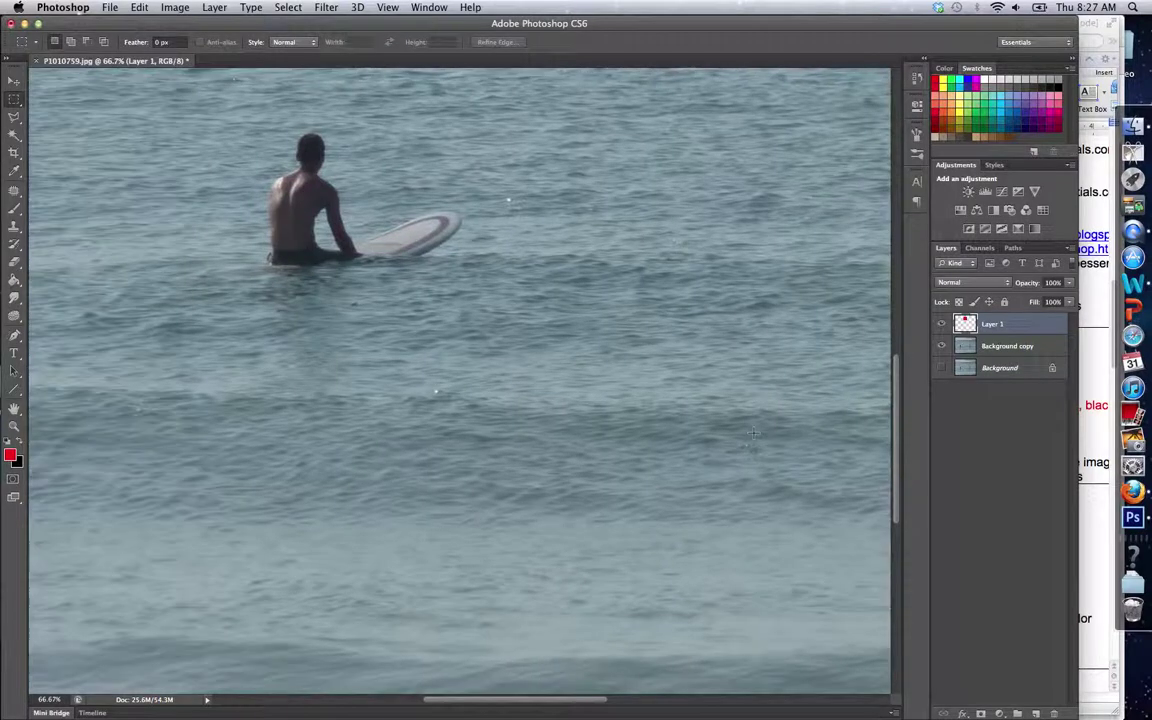
scroll(754, 433, "up", 5)
scroll(754, 433, "left", 6)
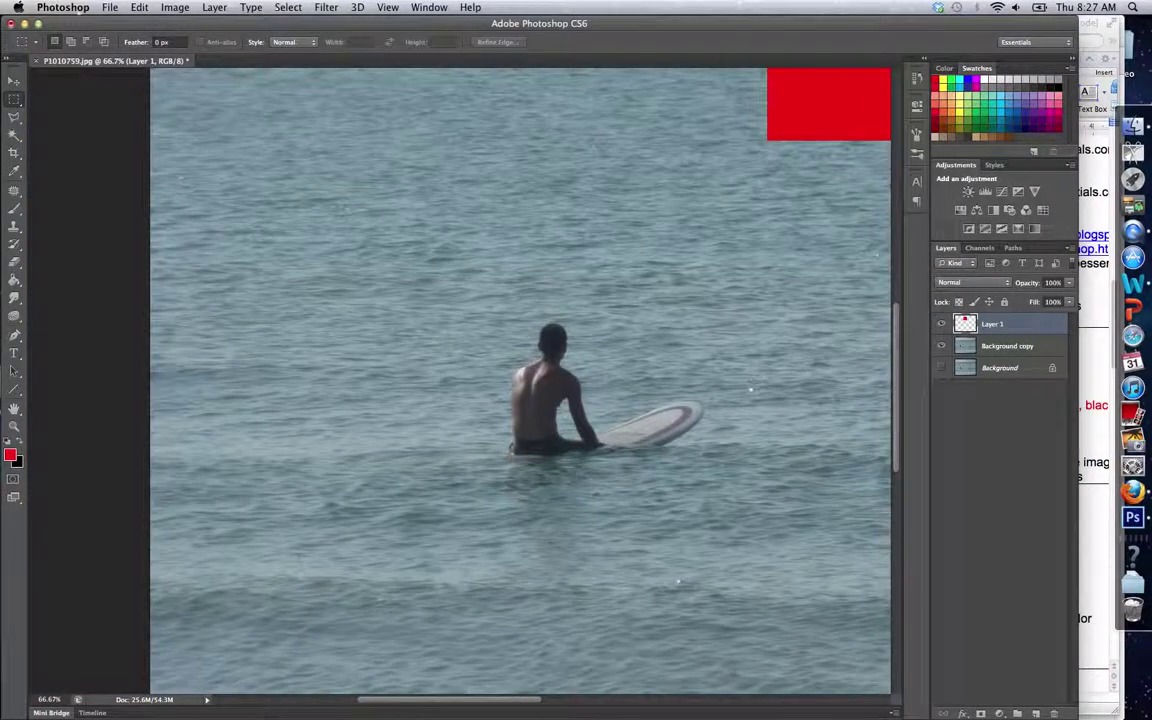
Zoom out to 50%, make Background copy the active layer, and hide Layer 1
left_click(387, 7)
left_click(402, 124)
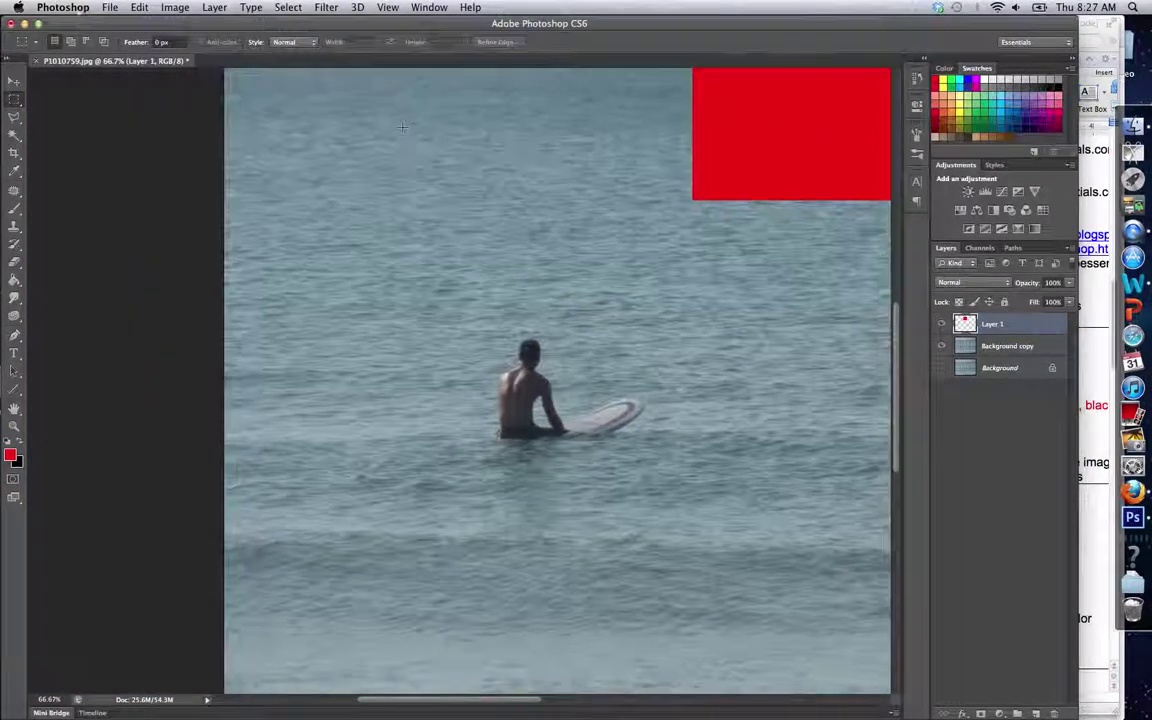
left_click(1003, 347)
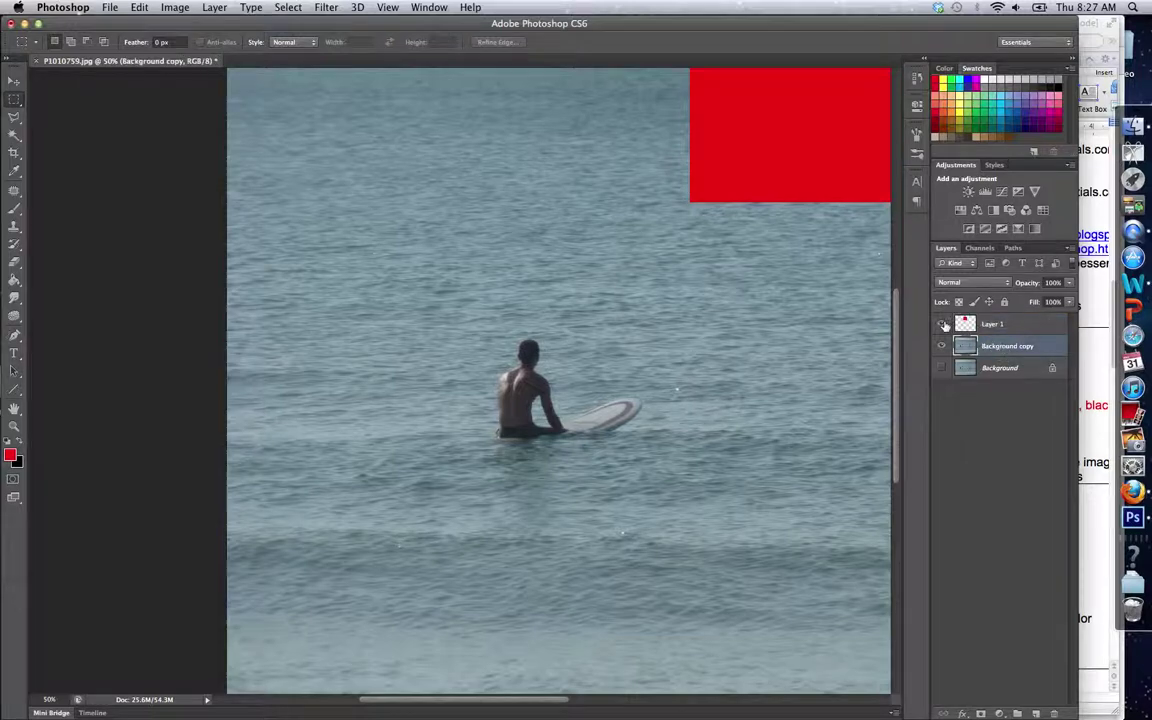
left_click(942, 324)
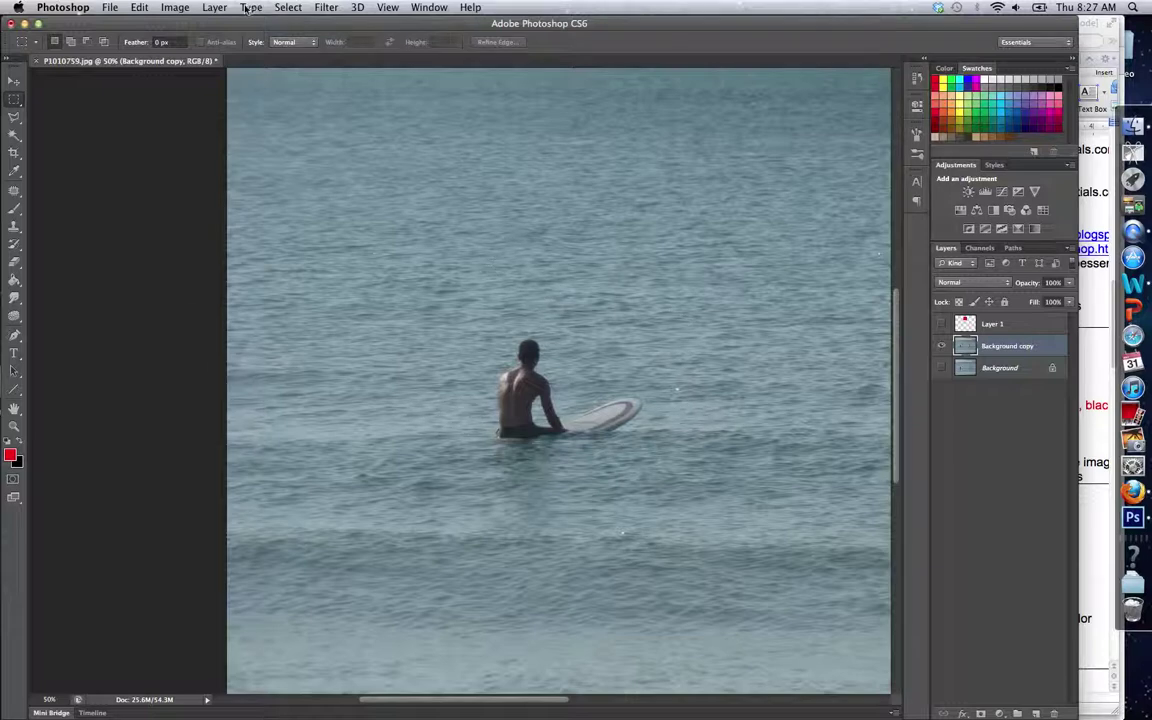
Draw an elliptical circle selection centred on the surfer, then switch to the Move tool
left_click_drag(19, 107, 60, 105)
left_click_drag(448, 306, 723, 560)
key("Left")
key("Left")
key("Left")
key("Left")
key("Left")
key("Left")
key("Left")
key("Left")
key("Left")
key("Left")
key("Left")
key("Left")
key("Left")
key("Left")
key("Left")
key("Left")
key("Left")
key("Left")
key("Left")
key("Left")
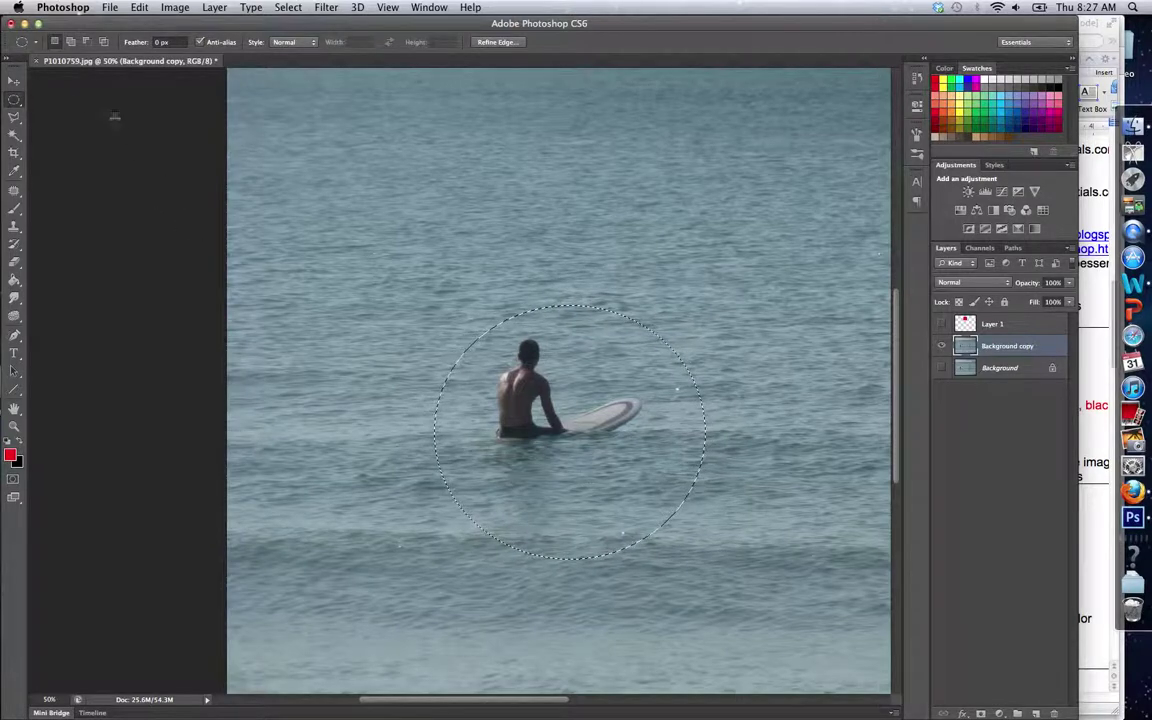
left_click(14, 80)
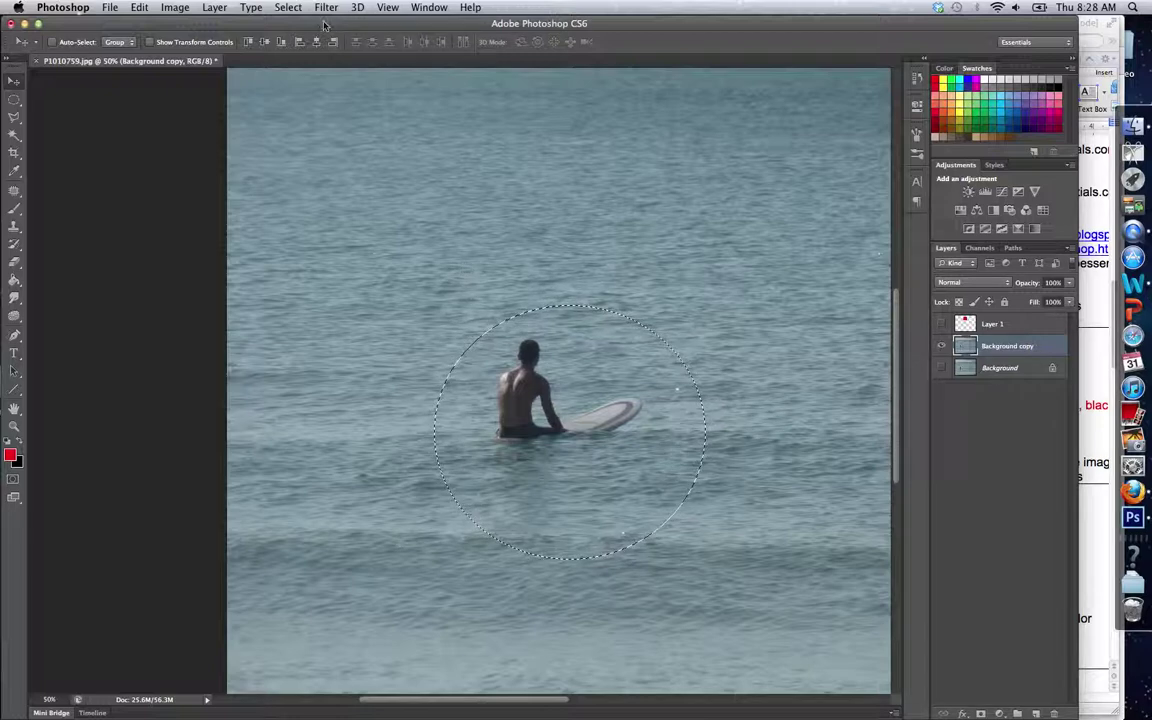
left_click(293, 9)
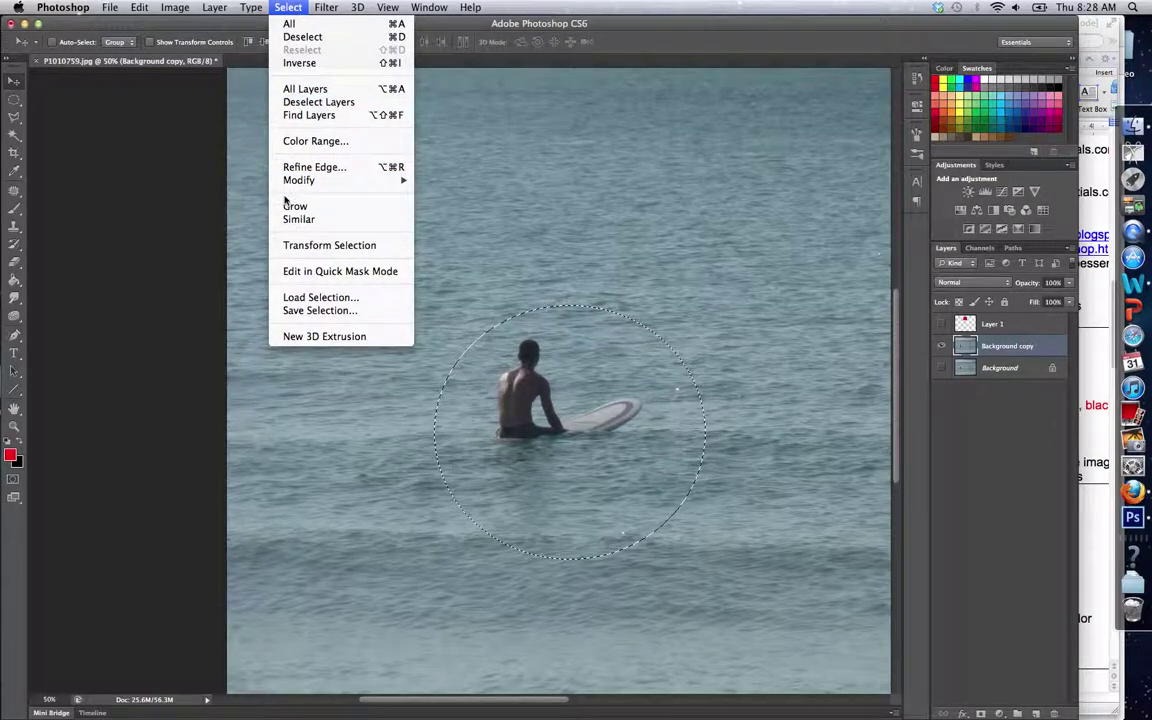
Feather the circular selection around the surfer with a 10-pixel radius
mouse_move(340, 180)
left_click(442, 233)
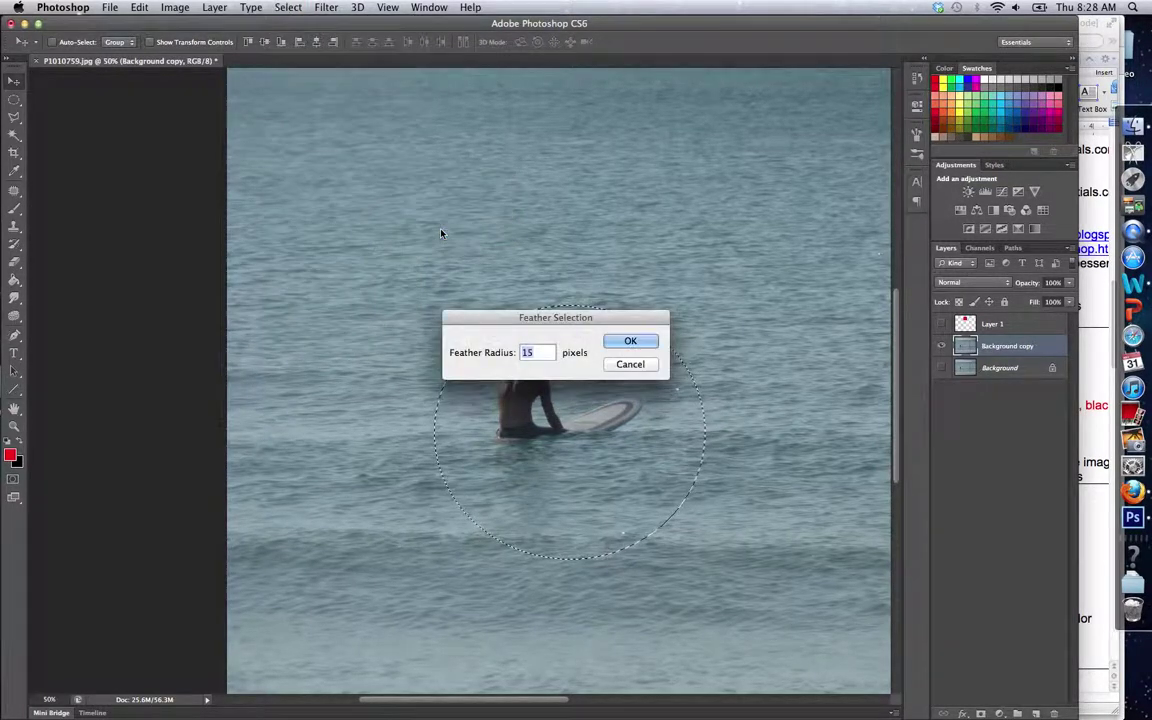
left_click_drag(511, 311, 557, 178)
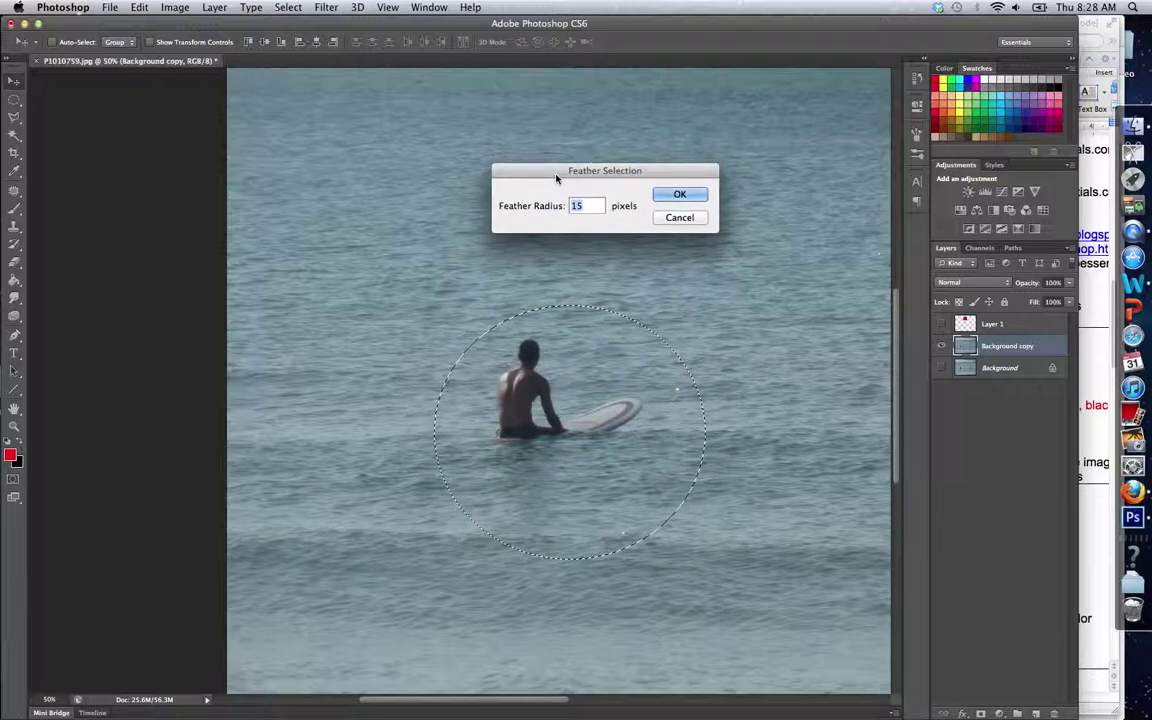
type("10")
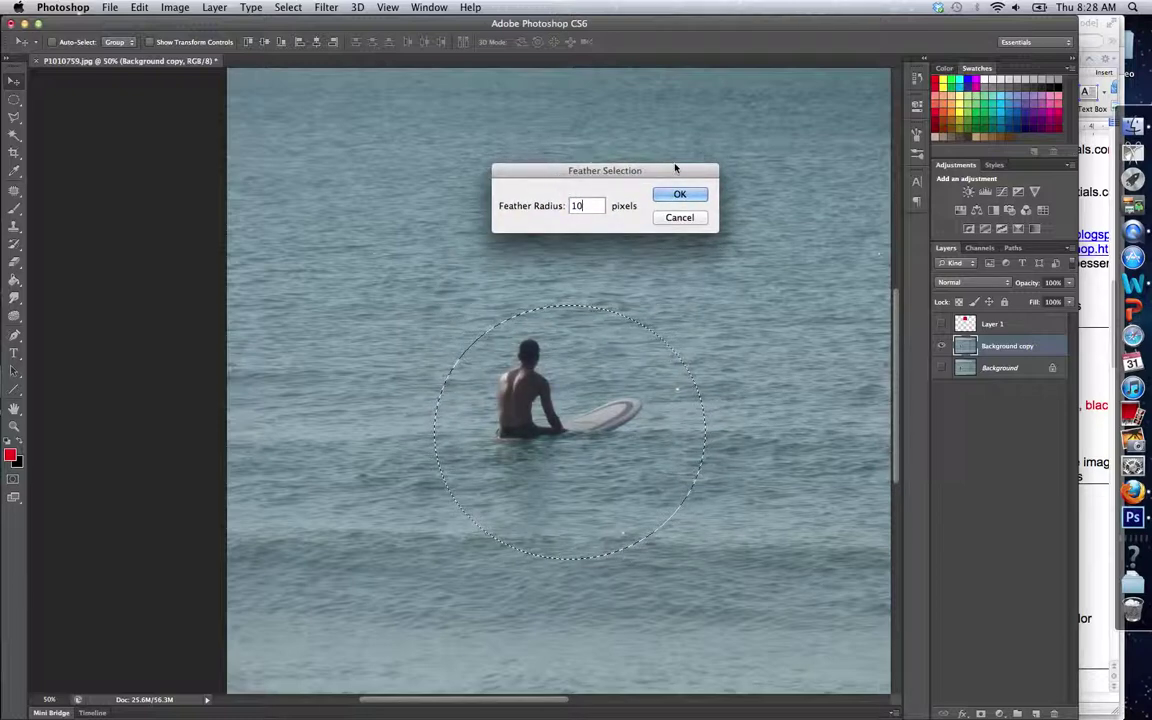
left_click(680, 194)
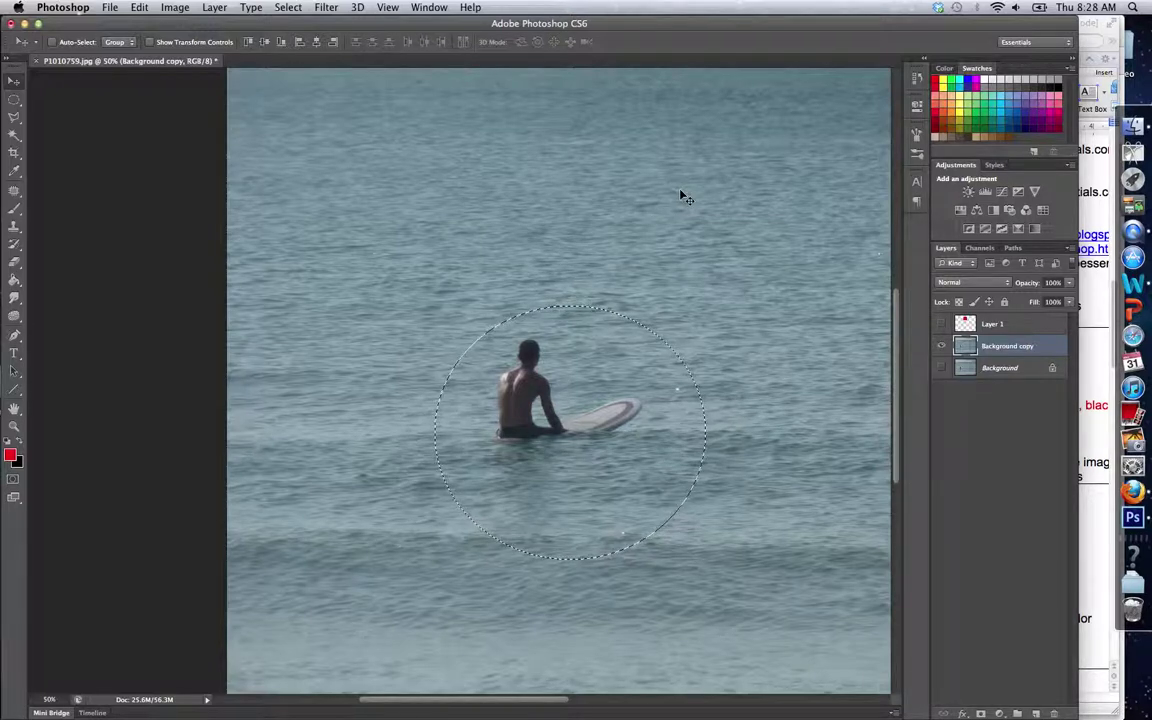
Invert the circular selection and delete everything outside it to transparency
key("Delete")
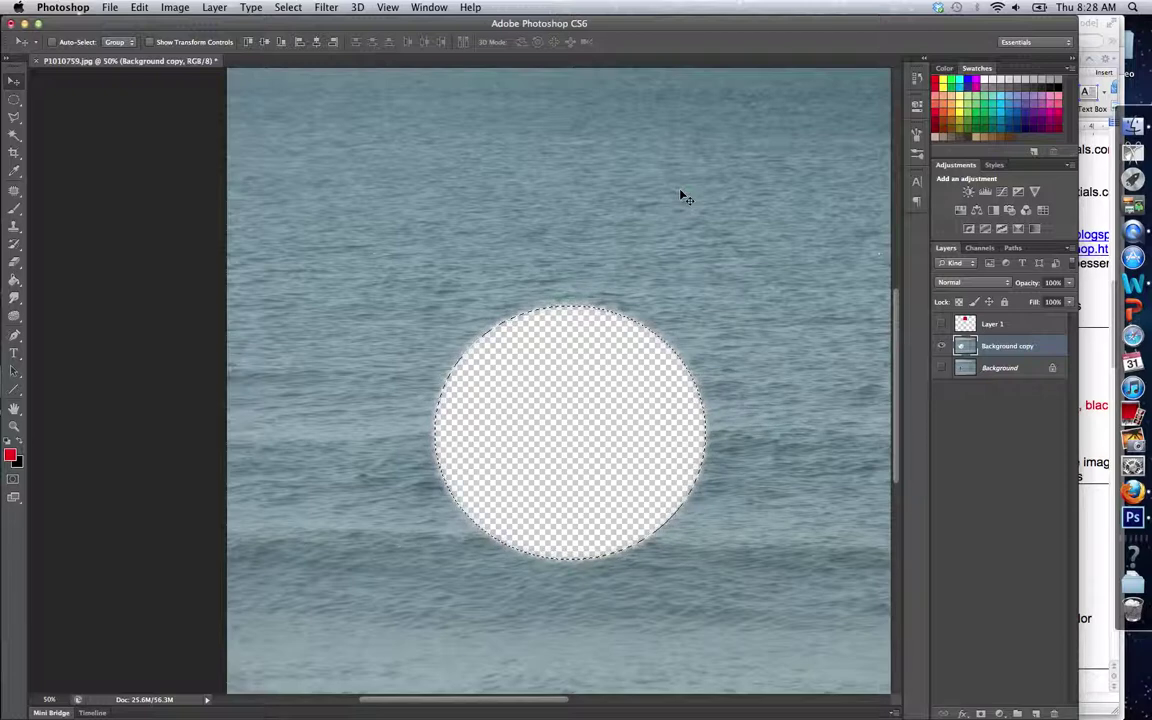
key("super+z")
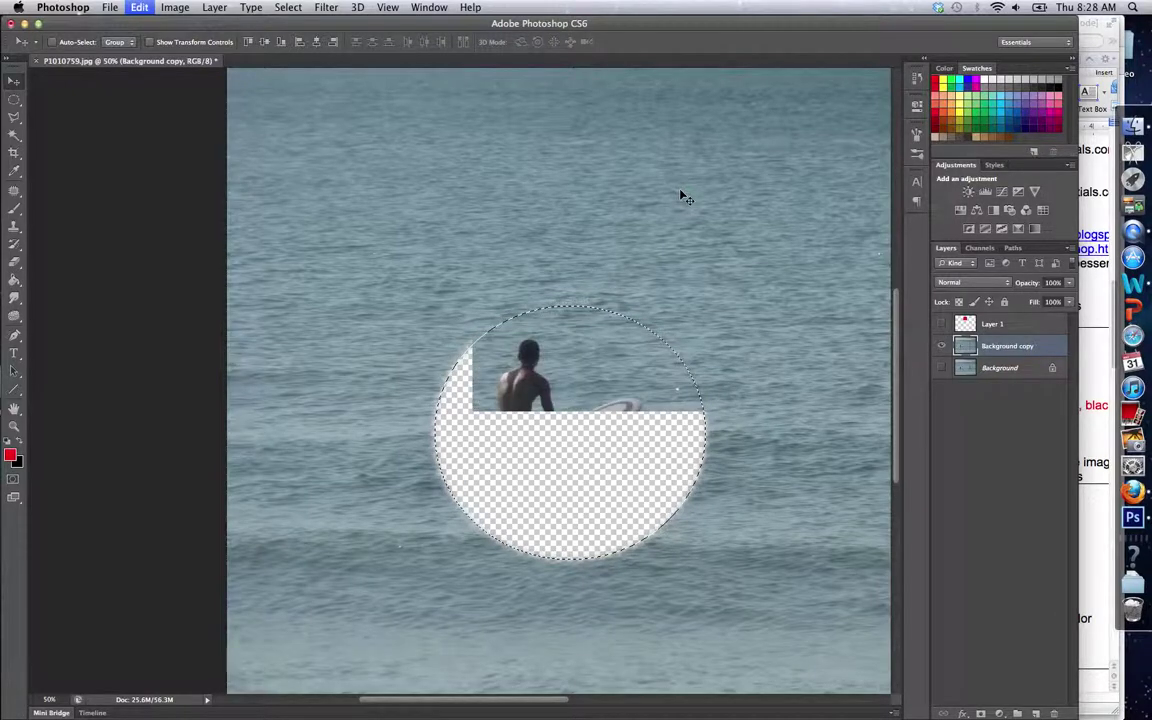
left_click(295, 7)
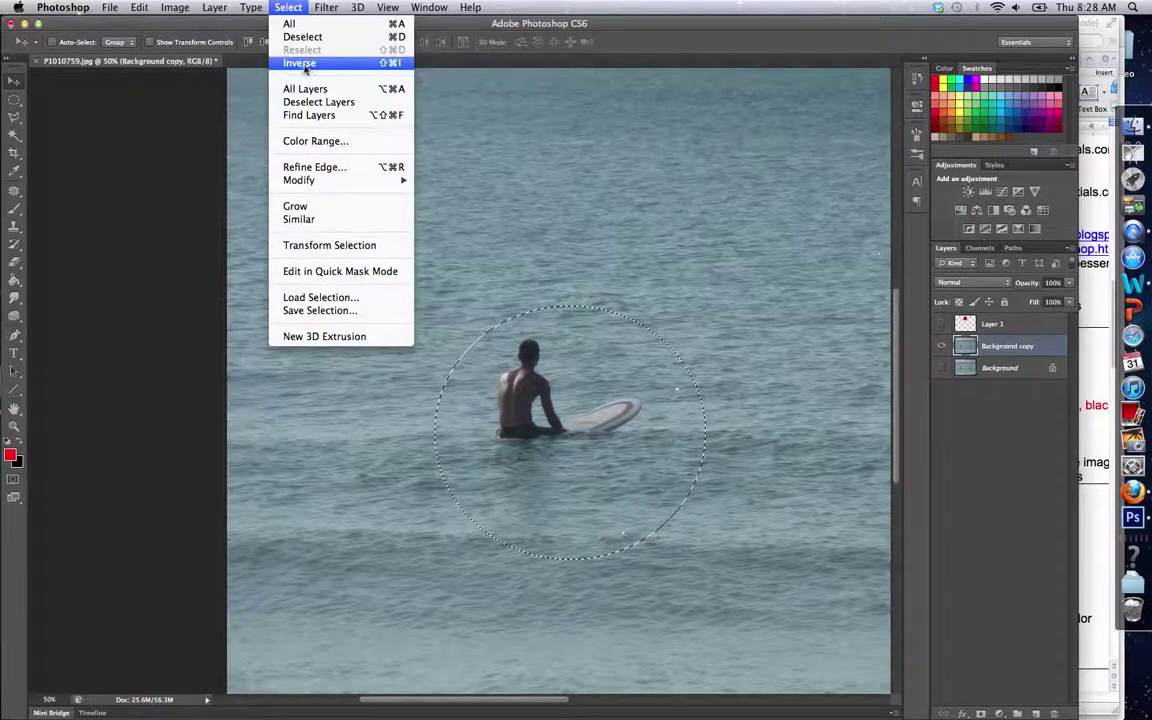
left_click(285, 60)
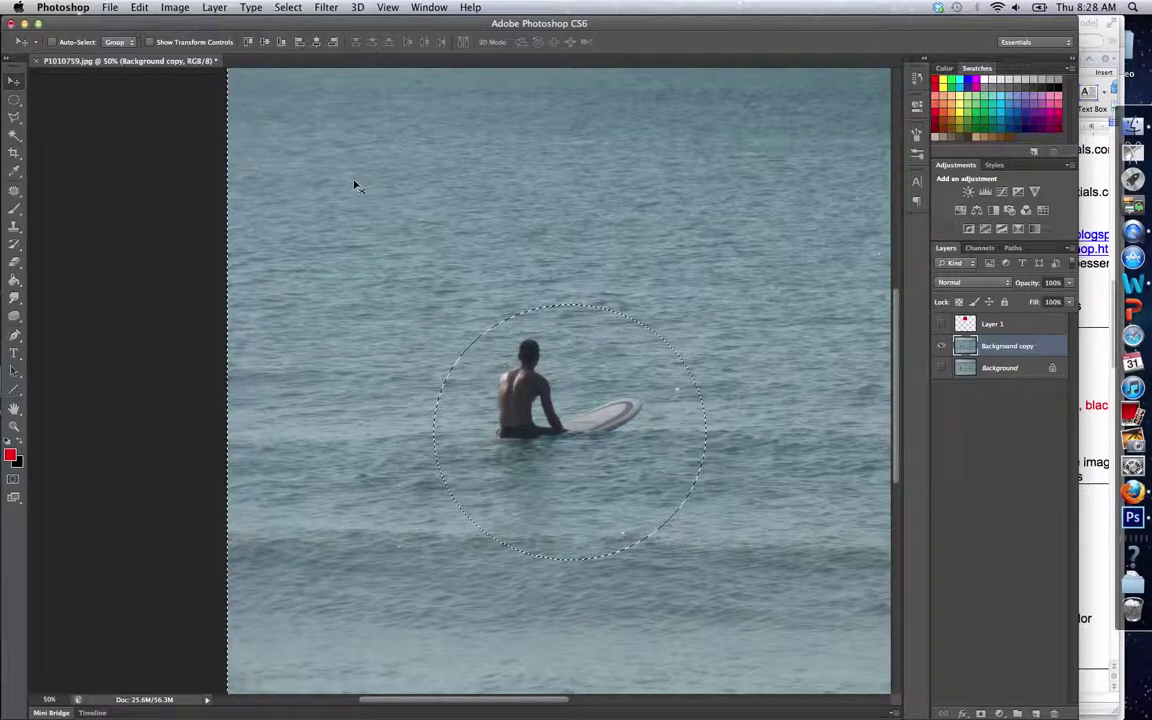
key("Delete")
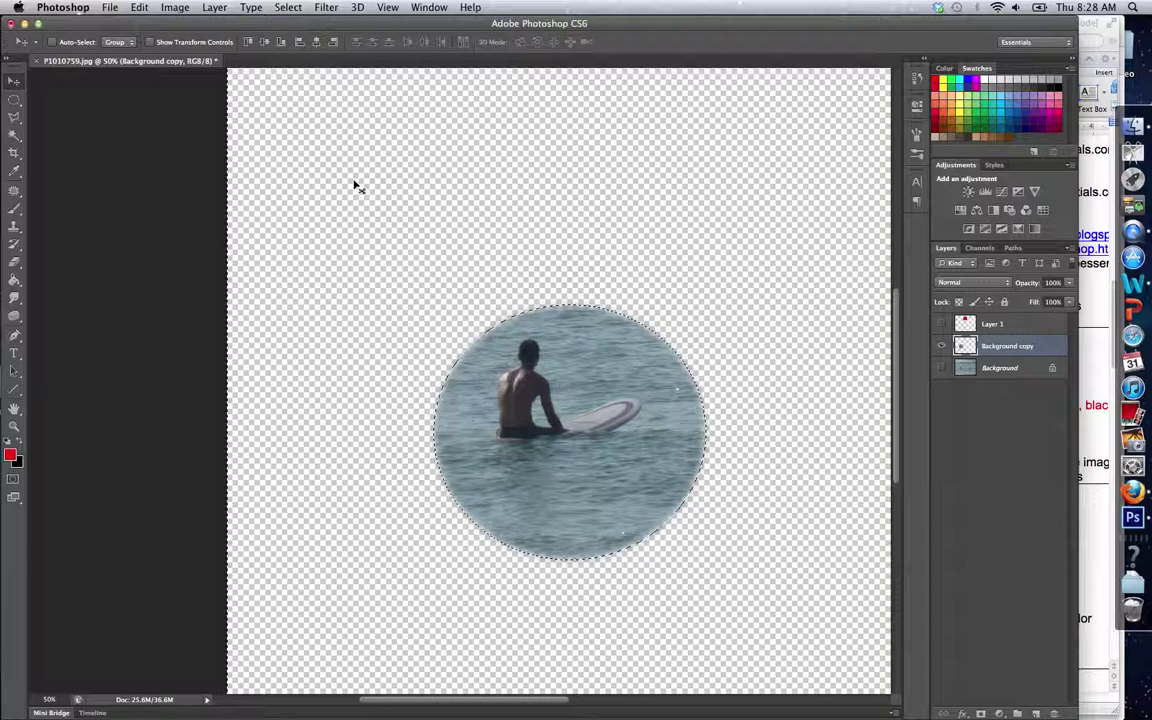
Zoom out to show the whole canvas, deselect, and return to the Elliptical Marquee Tool
left_click(388, 7)
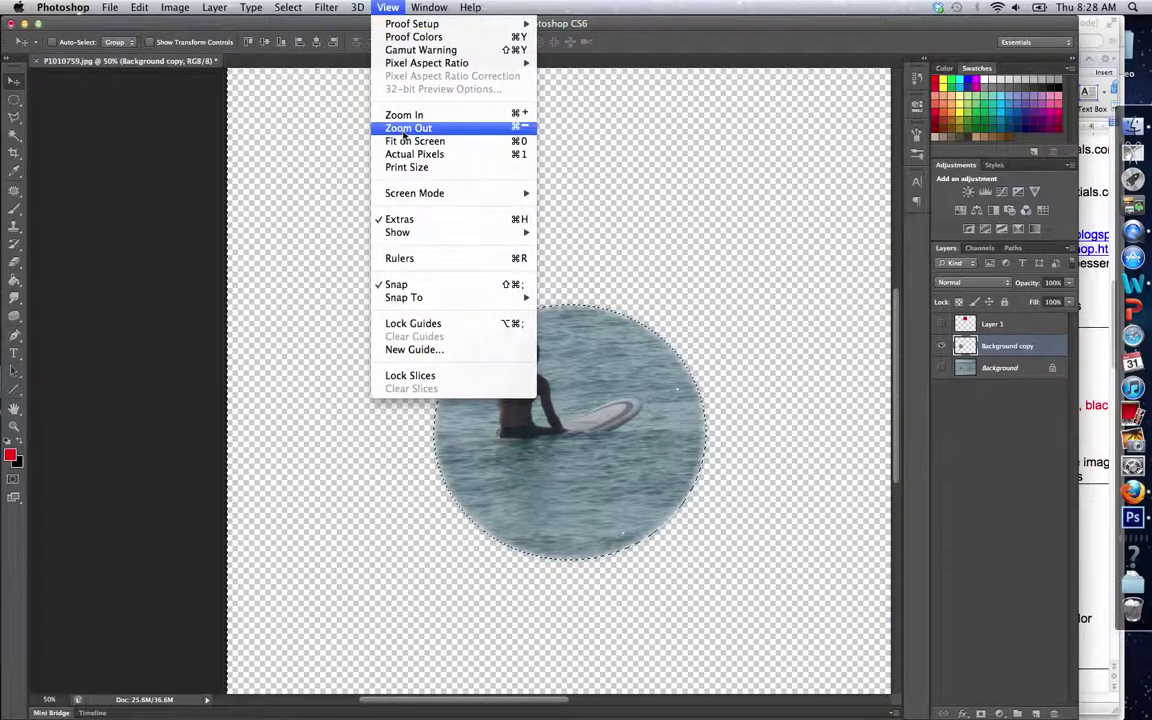
left_click(408, 128)
key("ctrl+d")
key("m")
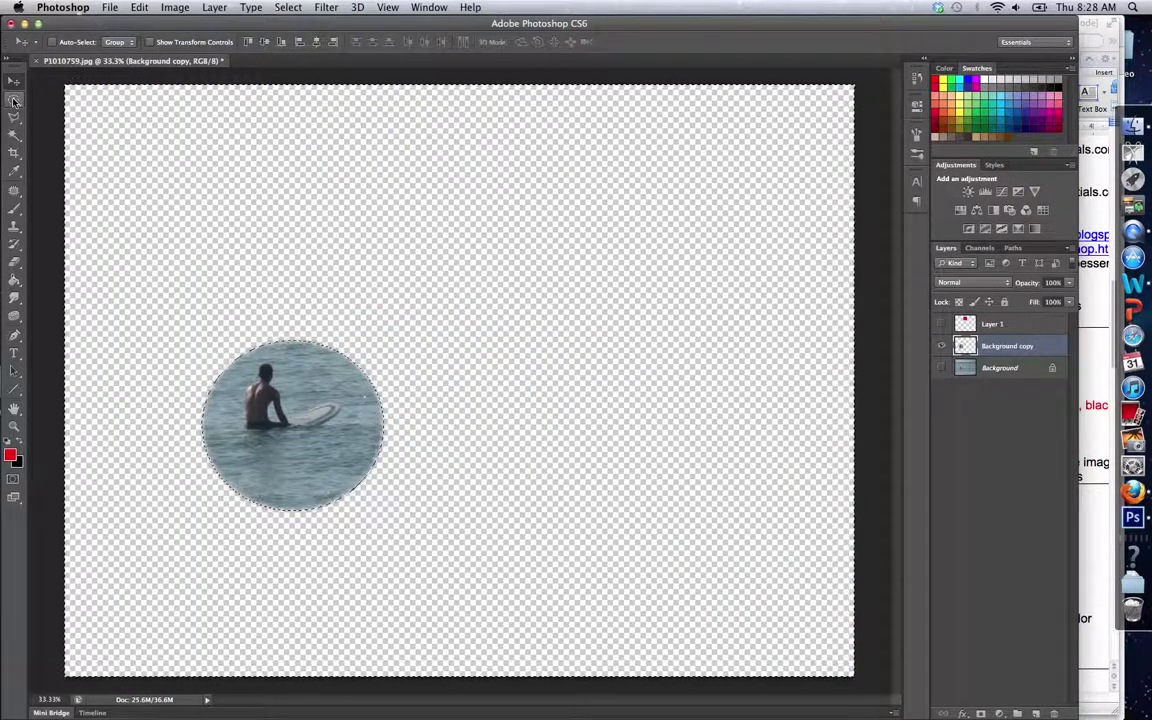